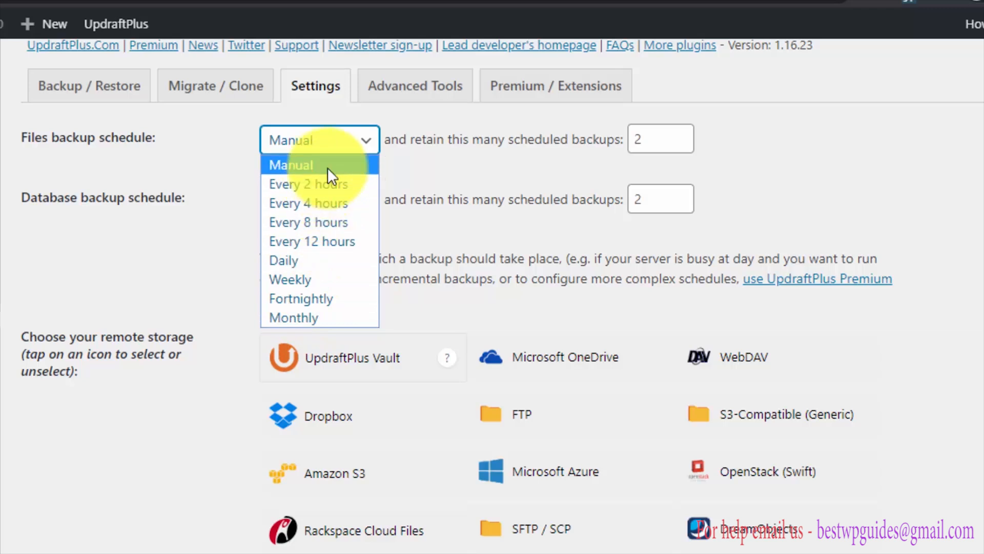
Set the files backup schedule to Daily and retain 7 scheduled backups.
click(309, 260)
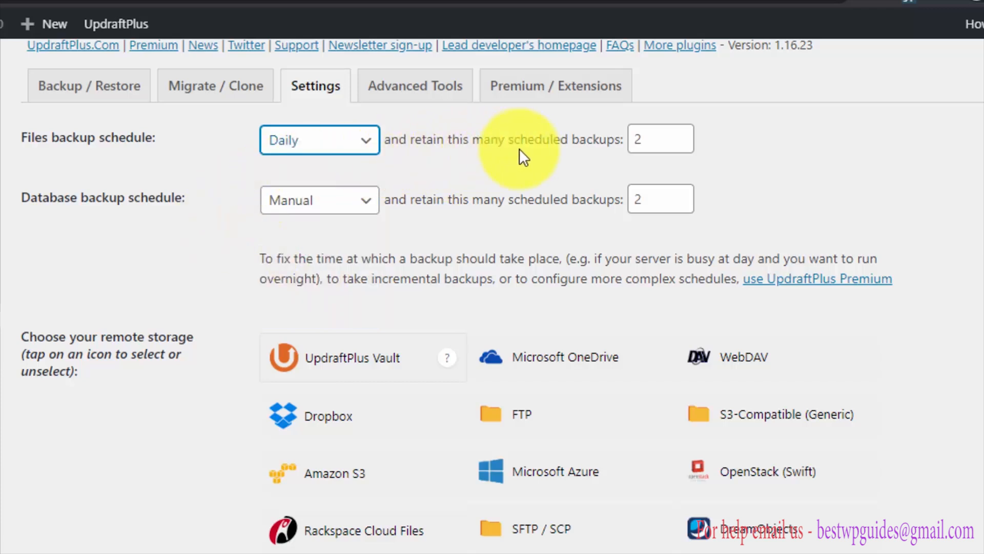
double_click(653, 141)
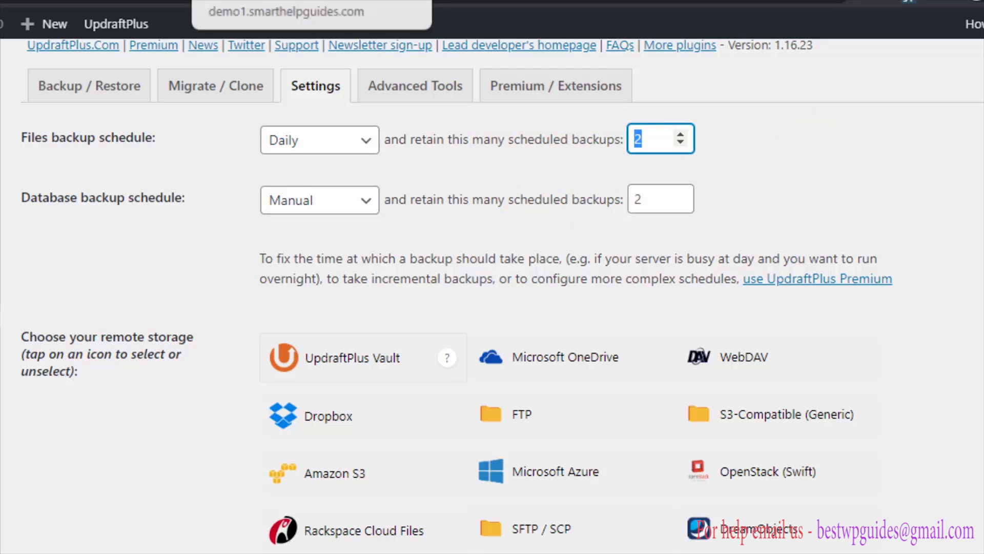
text(7)
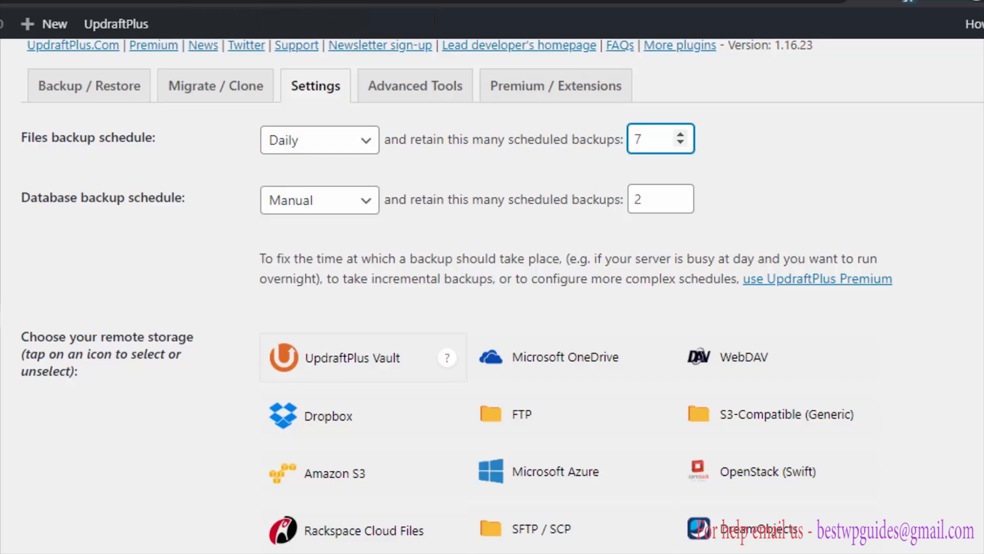
Set the database backup schedule to Daily and retain 7 scheduled backups.
click(345, 201)
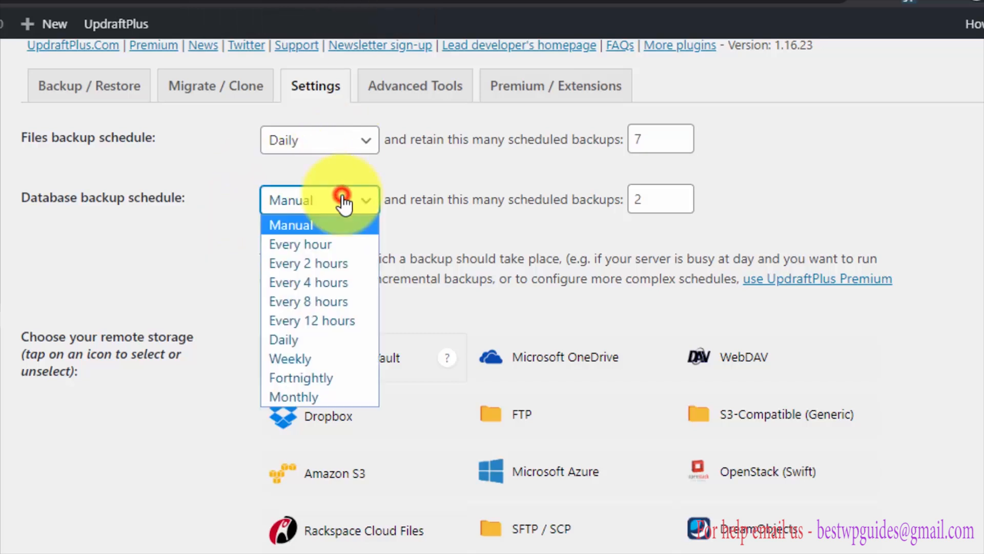
click(296, 337)
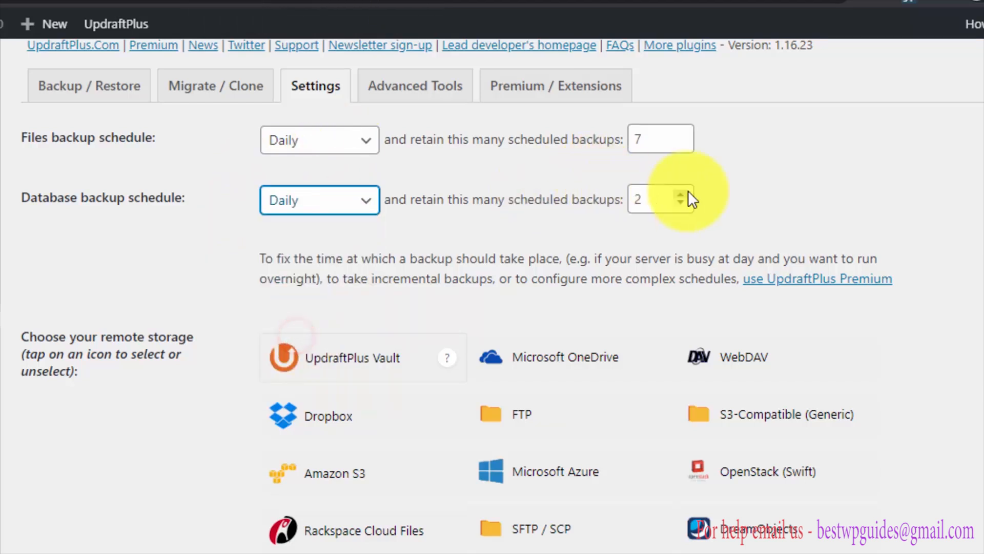
double_click(665, 194)
text(7)
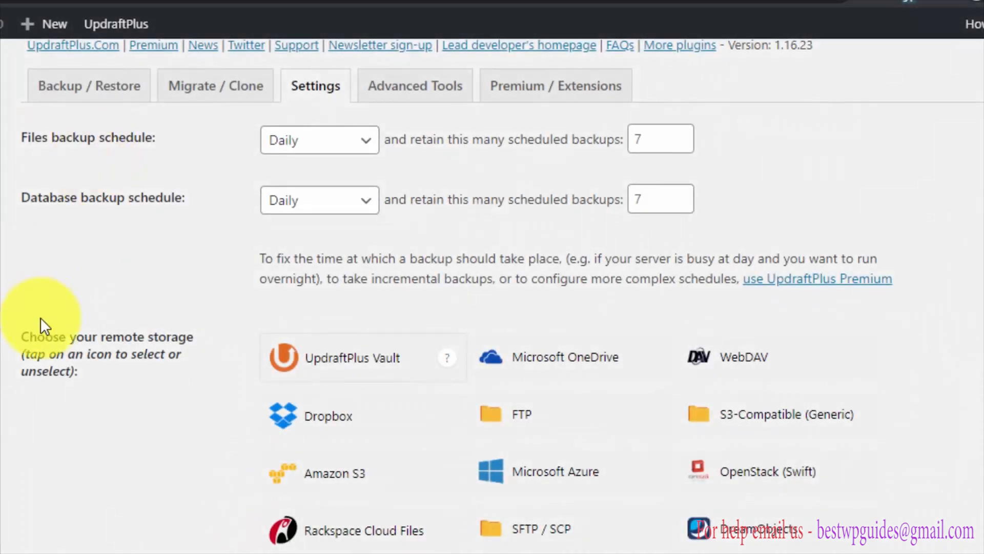
Choose Google Drive as the remote storage for the backups.
scroll(40, 328, down, 3)
scroll(48, 352, up, 3)
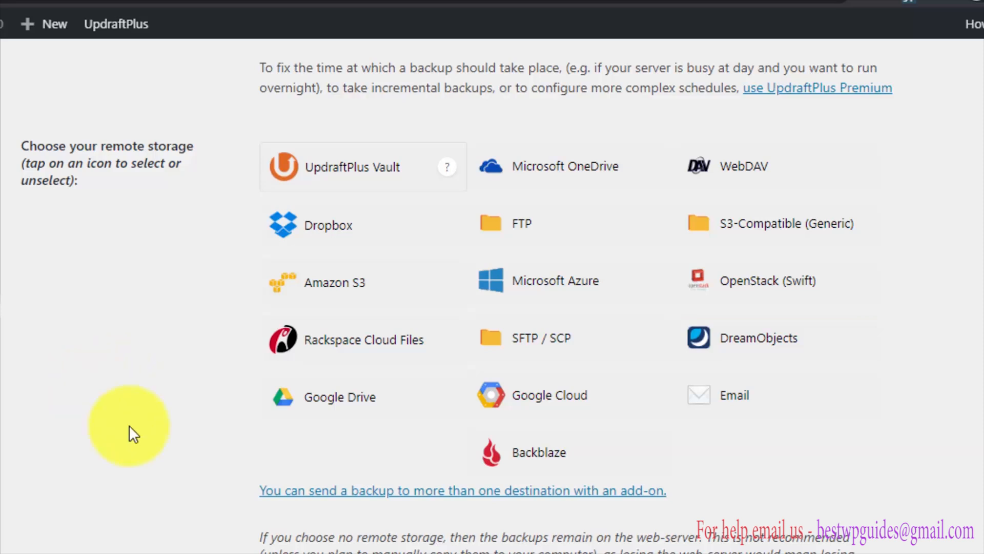
click(310, 408)
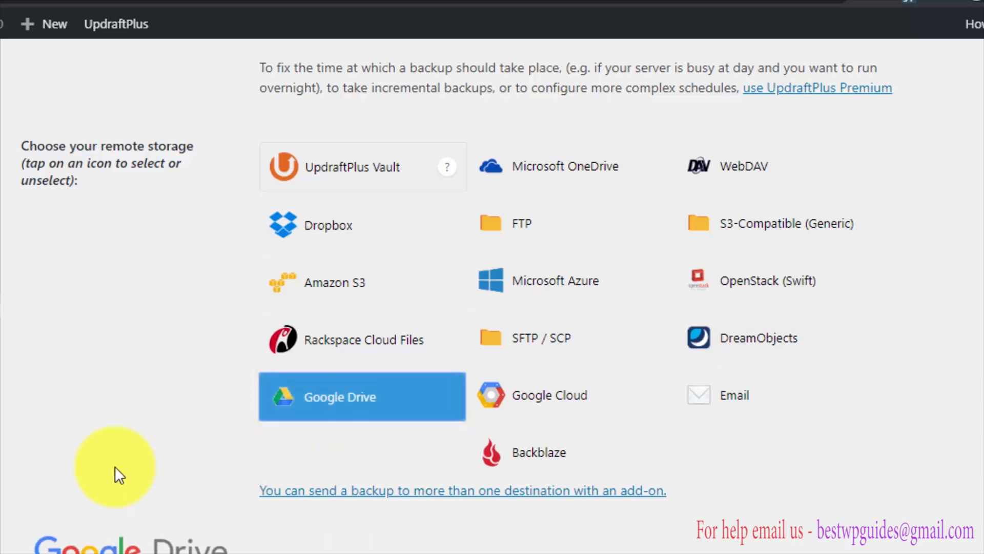
Save the changed UpdraftPlus settings and proceed to the Google Drive authentication.
scroll(114, 466, down, 2)
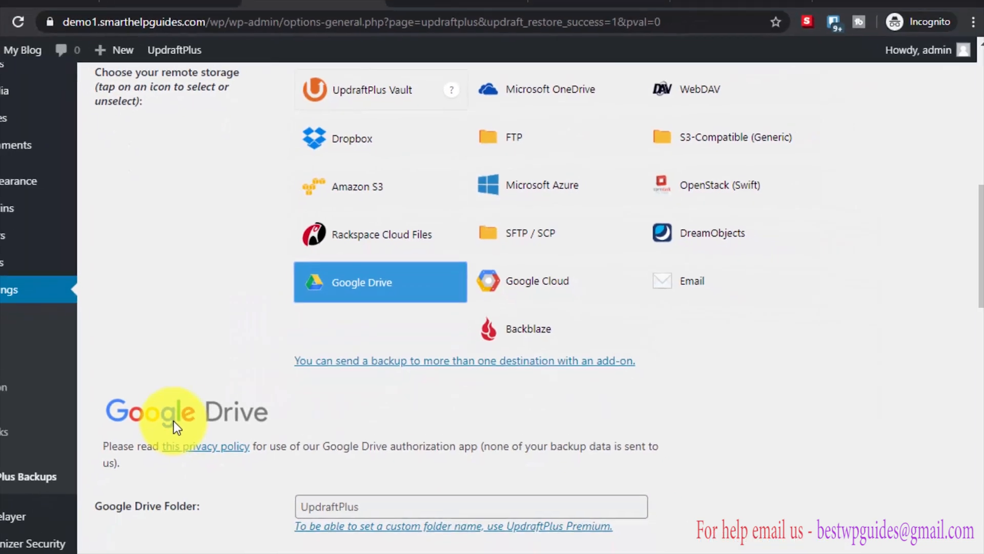
scroll(115, 466, down, 2)
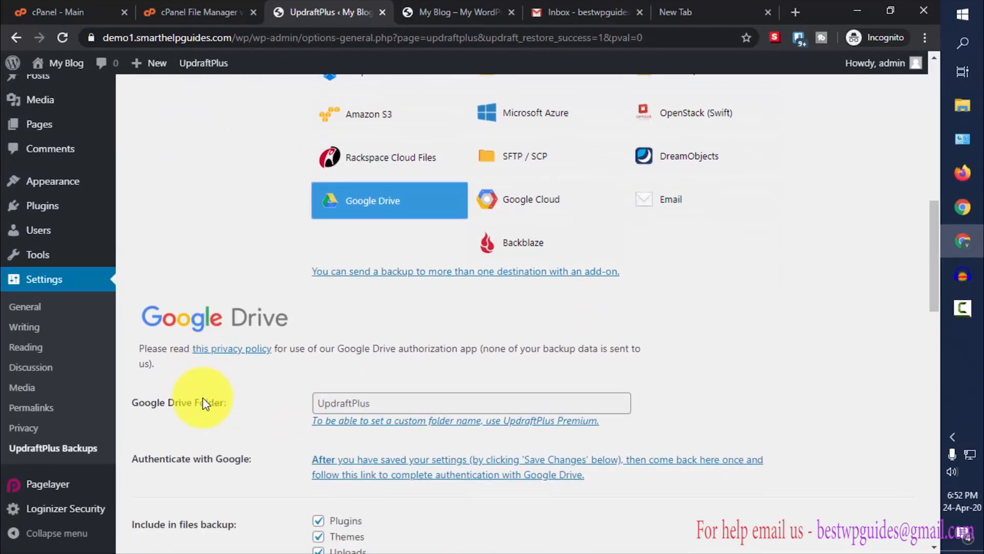
scroll(201, 398, up, 3)
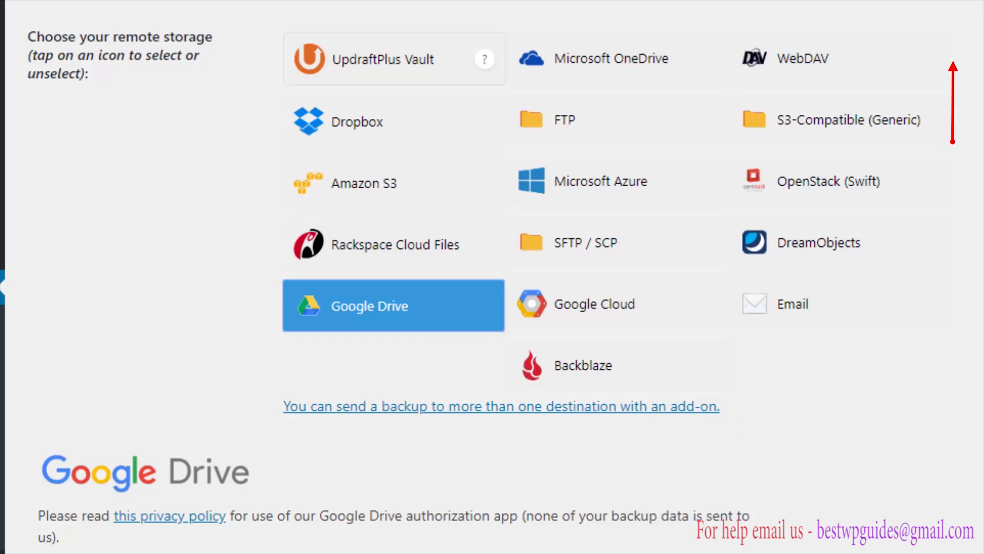
scroll(869, 179, down, 8)
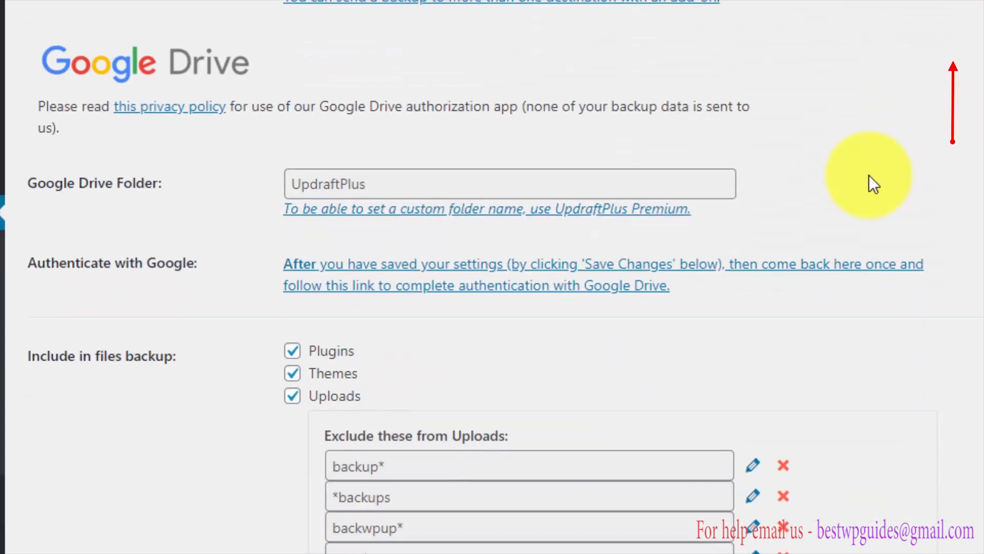
click(180, 177)
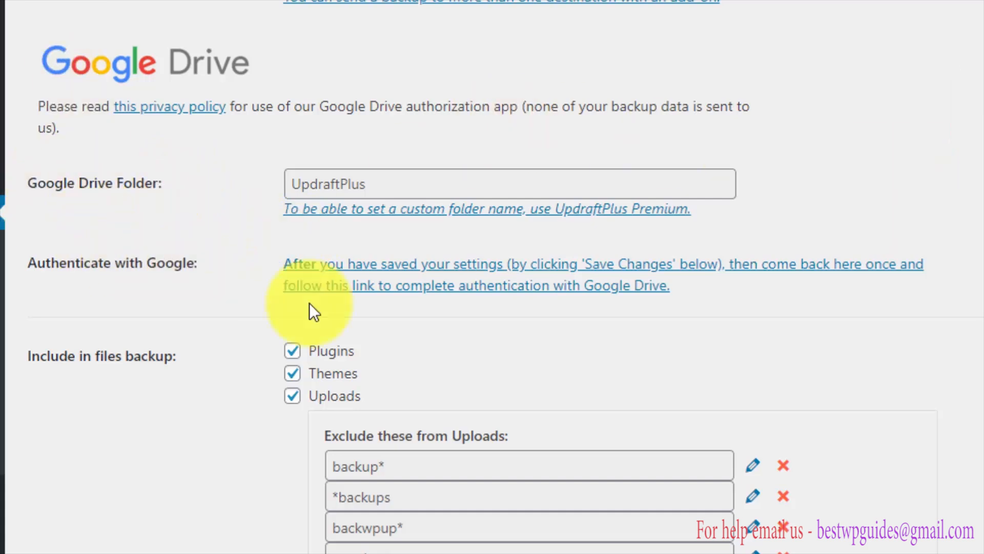
scroll(154, 451, down, 16)
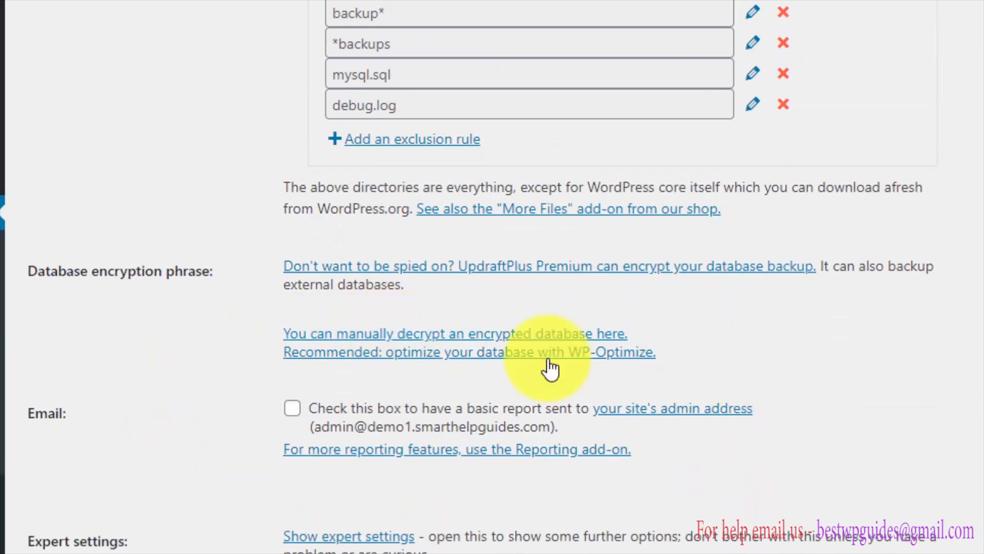
scroll(215, 345, down, 2)
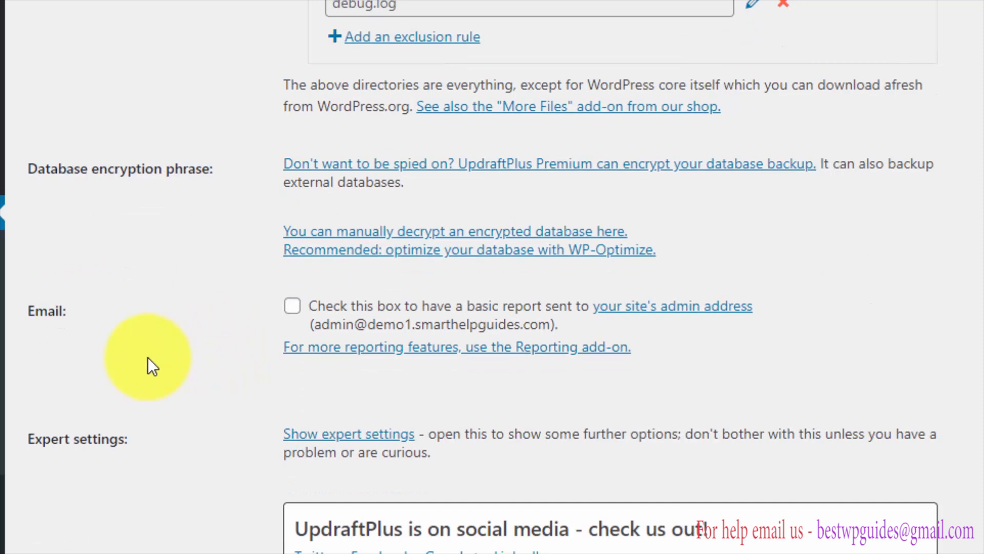
scroll(164, 370, down, 2)
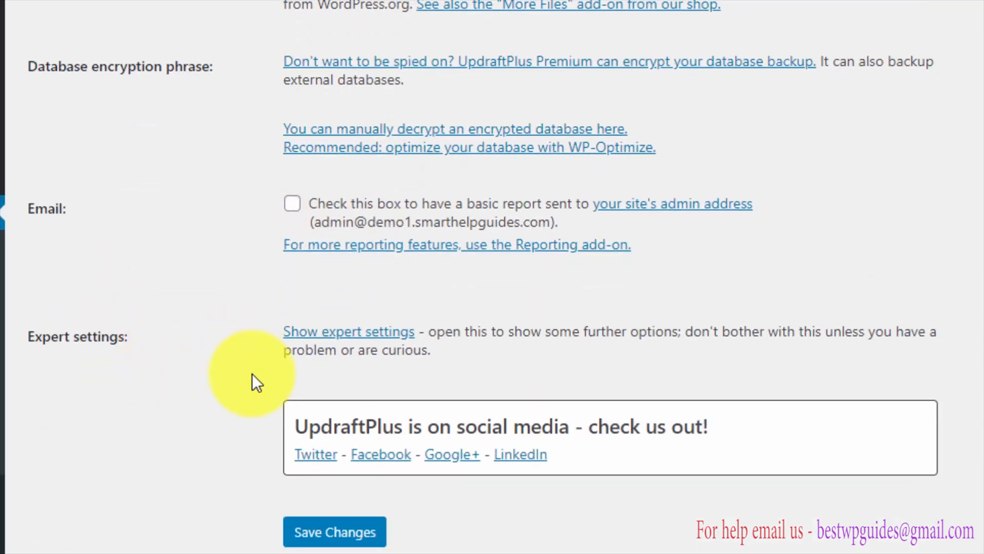
scroll(128, 423, down, 2)
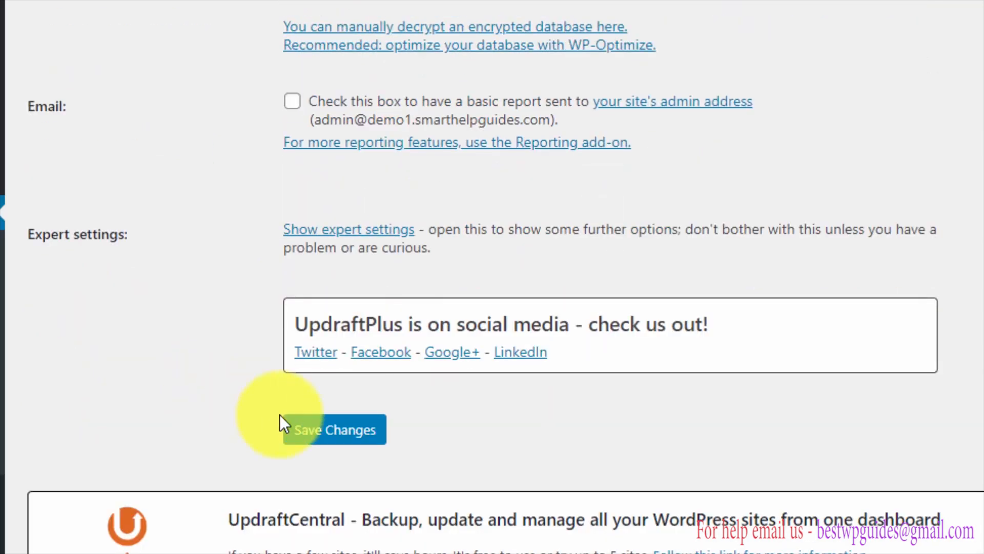
scroll(285, 257, down, 2)
click(331, 326)
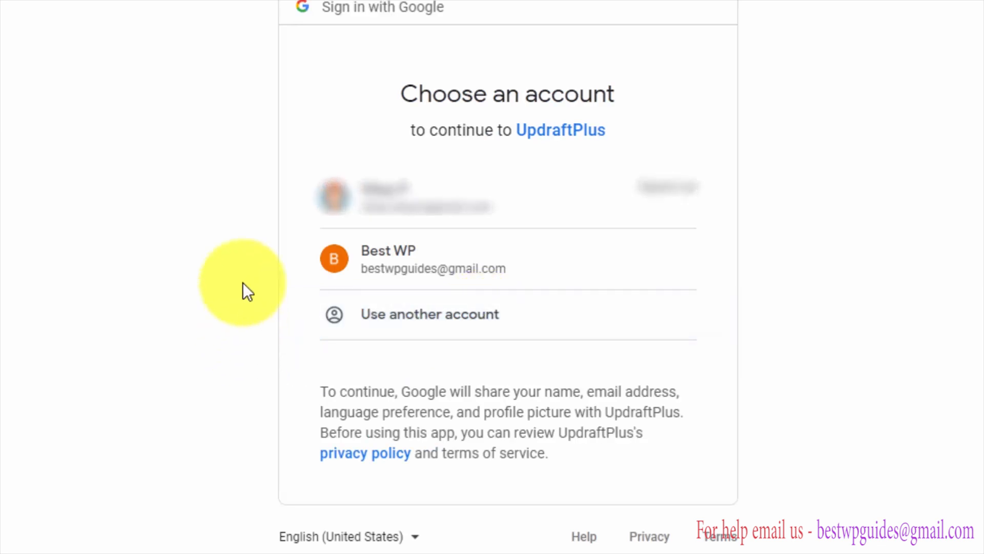
Authorize UpdraftPlus with the Best WP Google account, allowing Drive access, and complete the Google Drive setup.
click(427, 267)
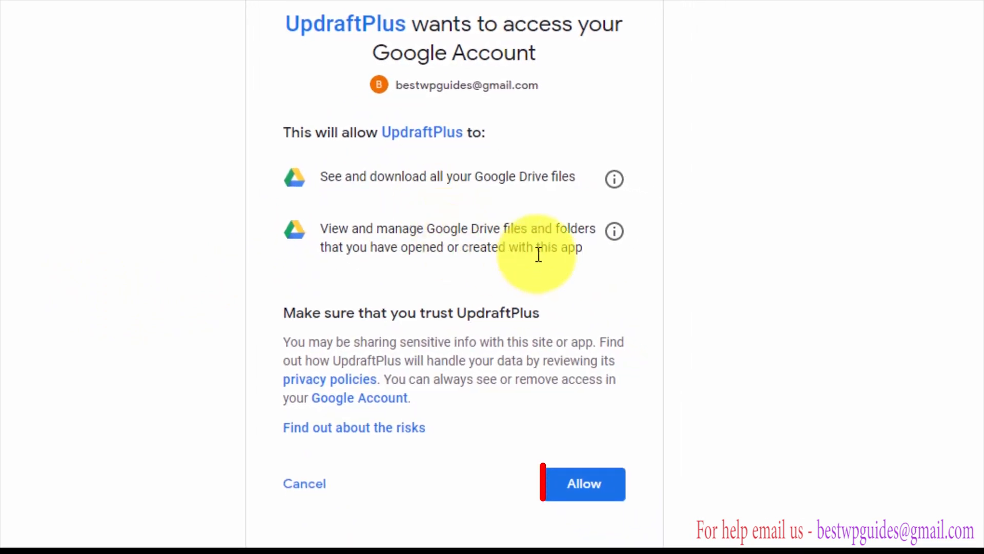
click(574, 497)
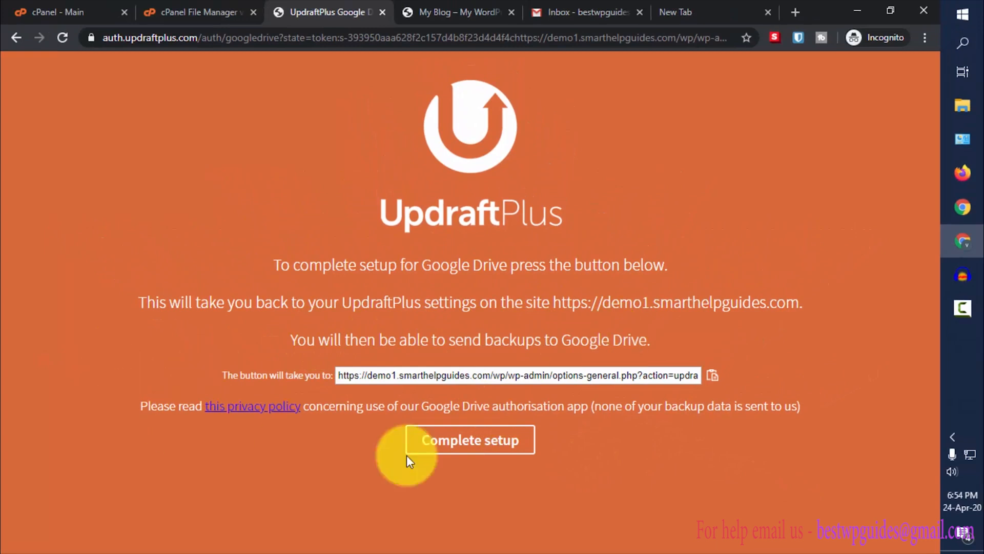
click(471, 447)
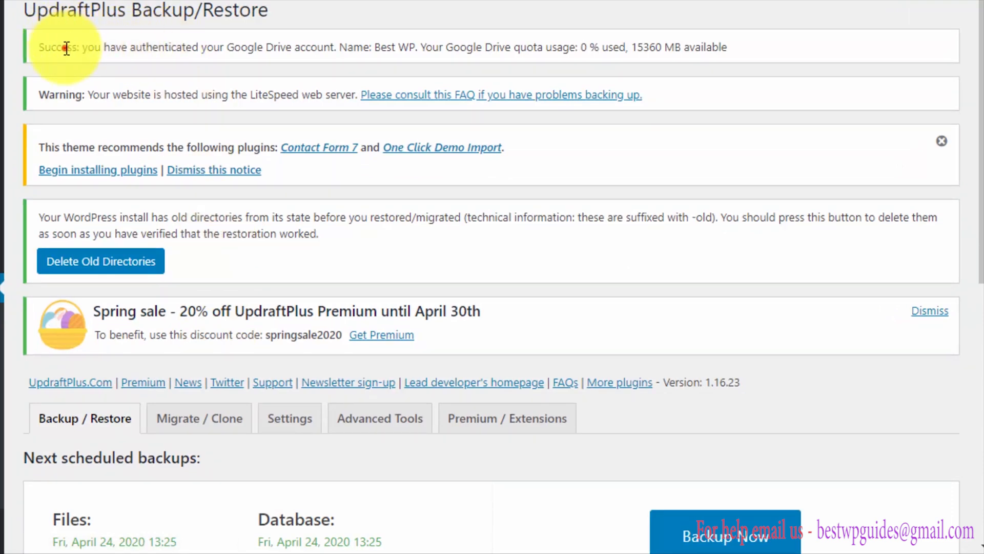
Examine the Google Drive authentication notice, the next scheduled file and database backups, and the existing backups list.
drag(67, 49, 621, 45)
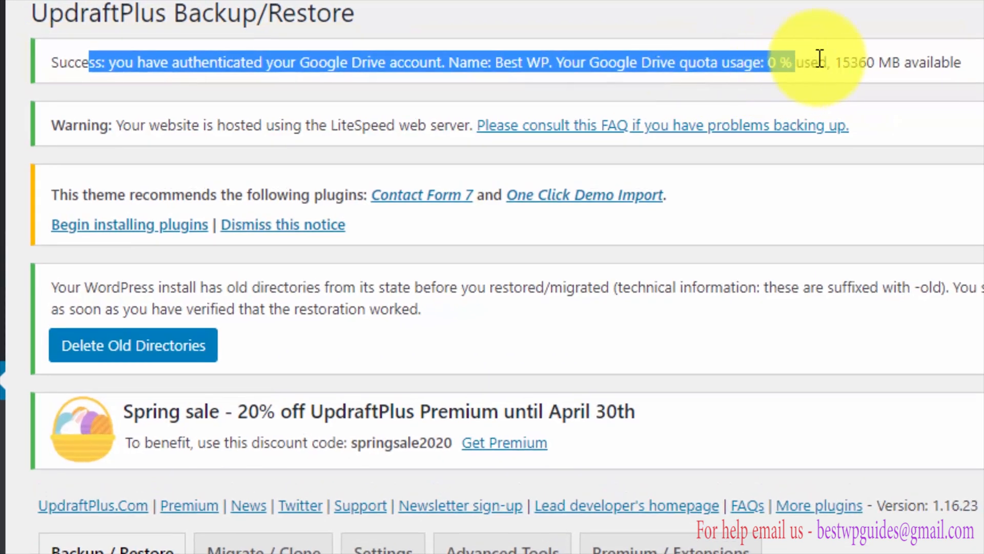
drag(820, 58, 961, 62)
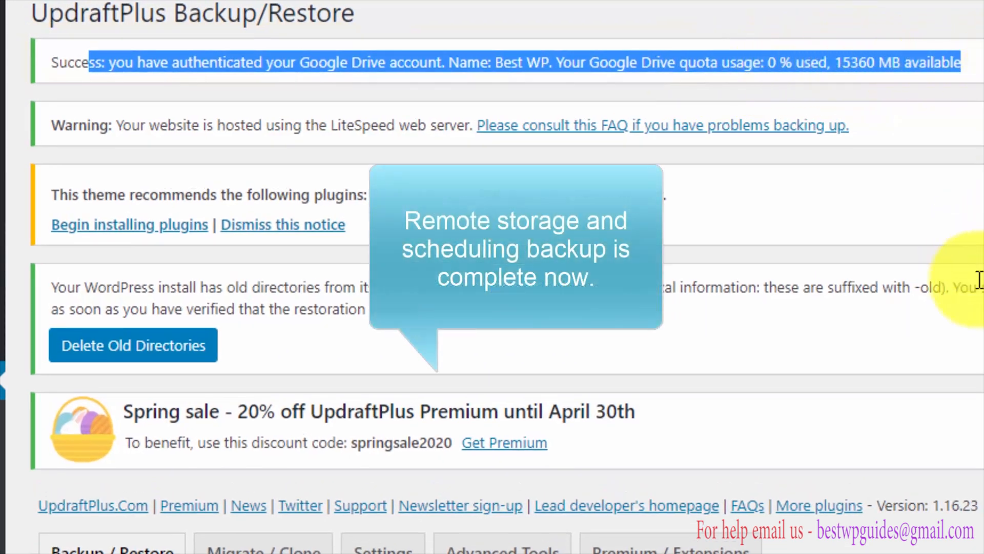
scroll(974, 284, down, 5)
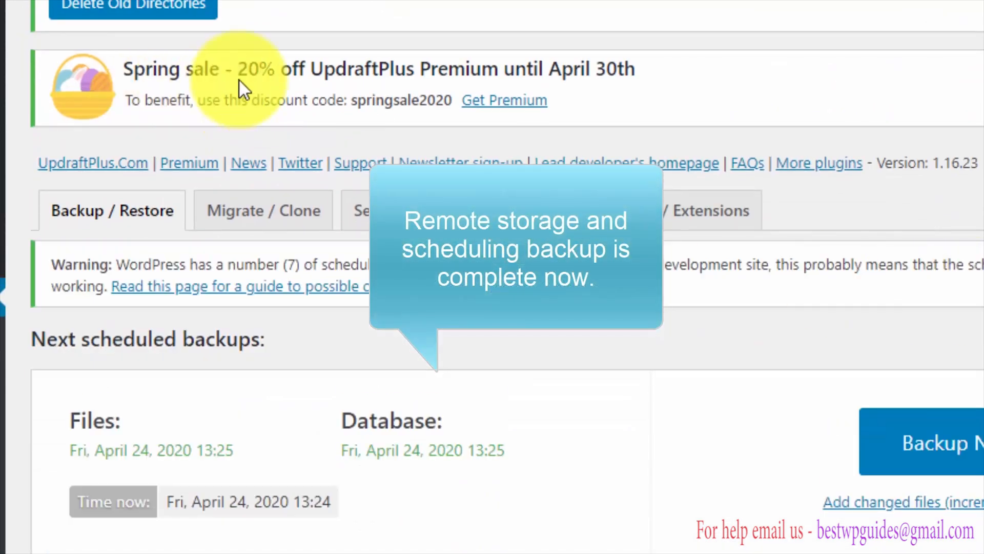
click(245, 104)
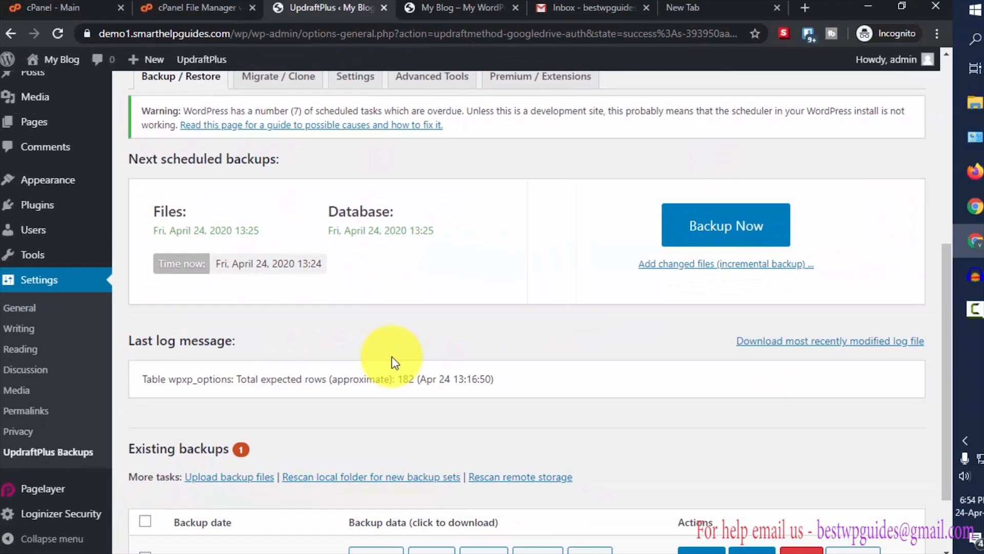
scroll(392, 355, down, 4)
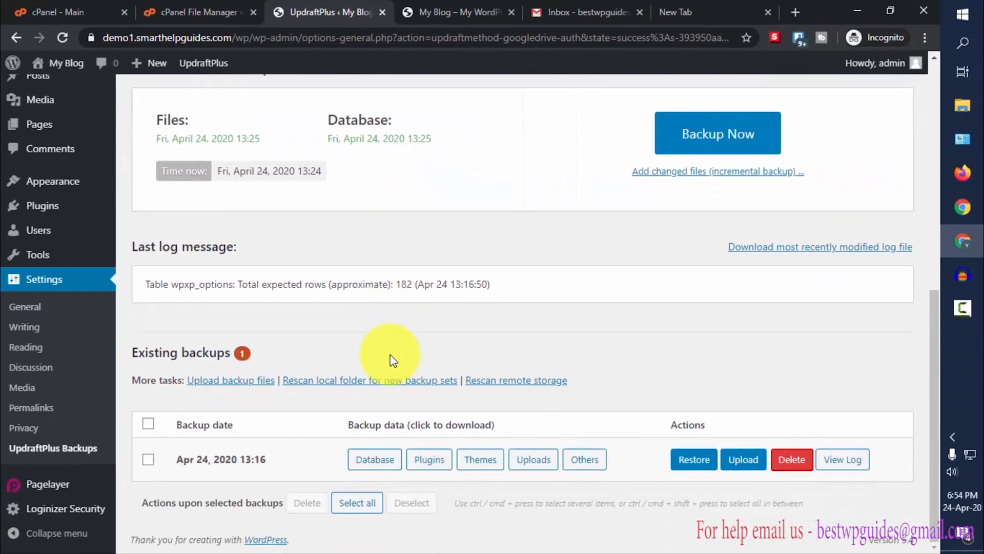
scroll(363, 347, up, 6)
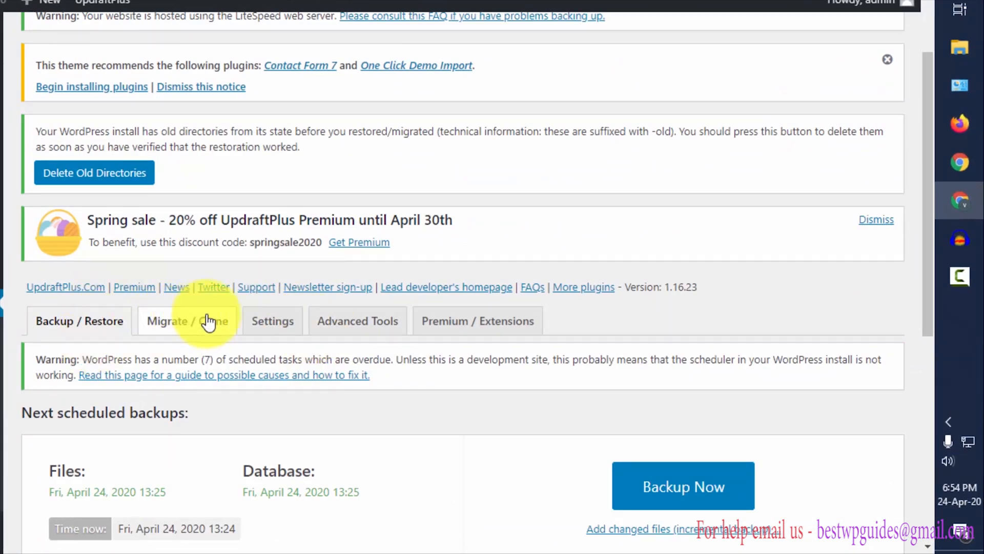
scroll(513, 374, down, 1)
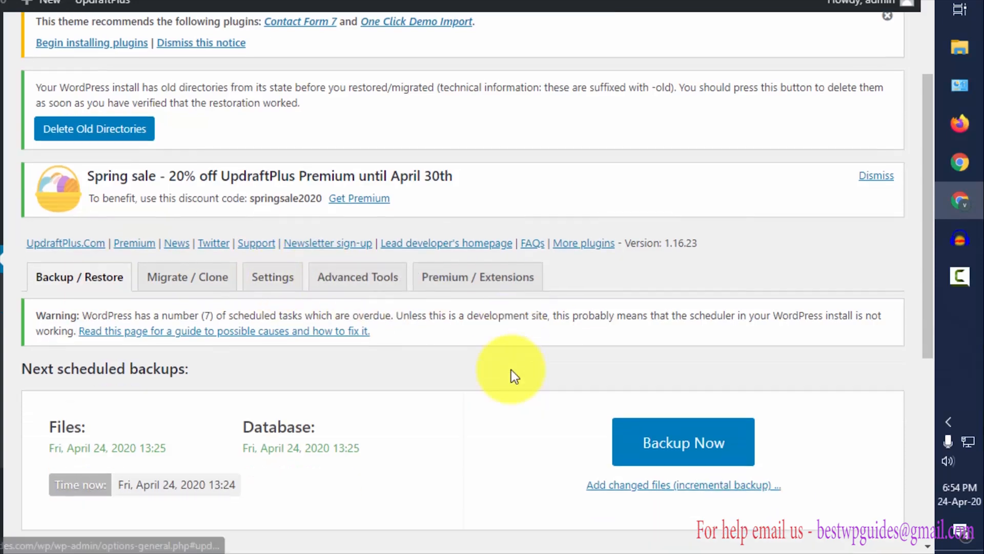
scroll(511, 371, down, 2)
scroll(485, 315, up, 2)
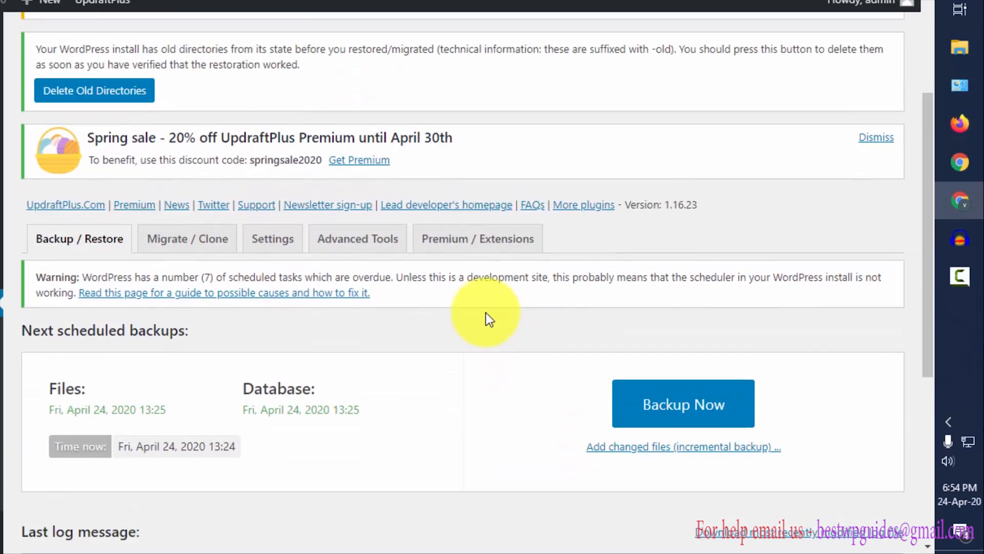
scroll(487, 315, up, 2)
click(254, 320)
scroll(425, 341, up, 2)
click(58, 418)
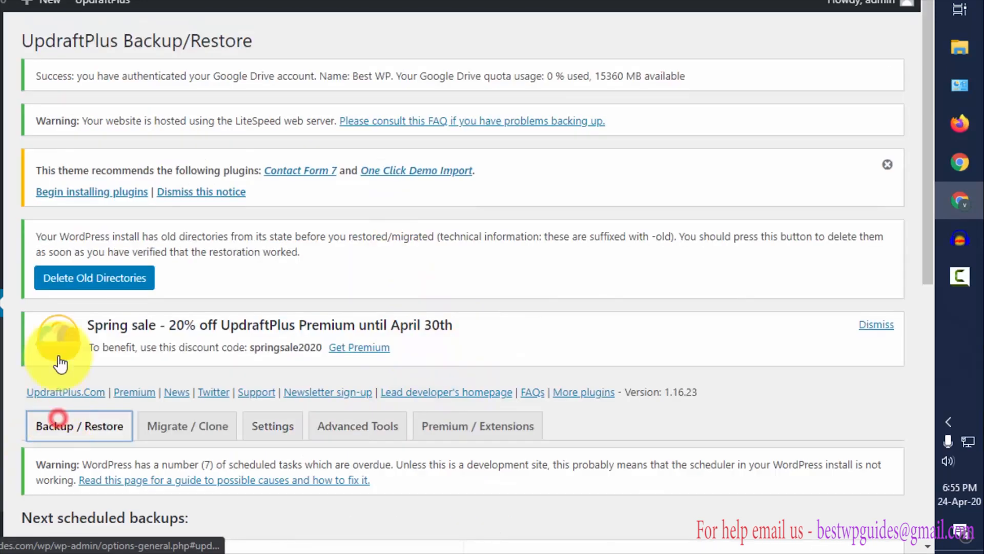
scroll(231, 200, down, 5)
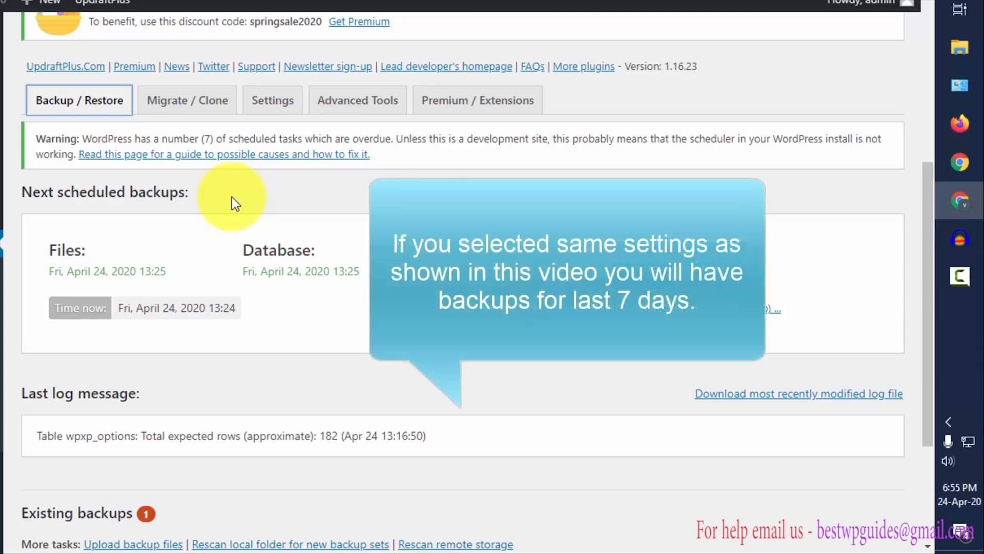
scroll(231, 197, down, 2)
scroll(220, 358, down, 2)
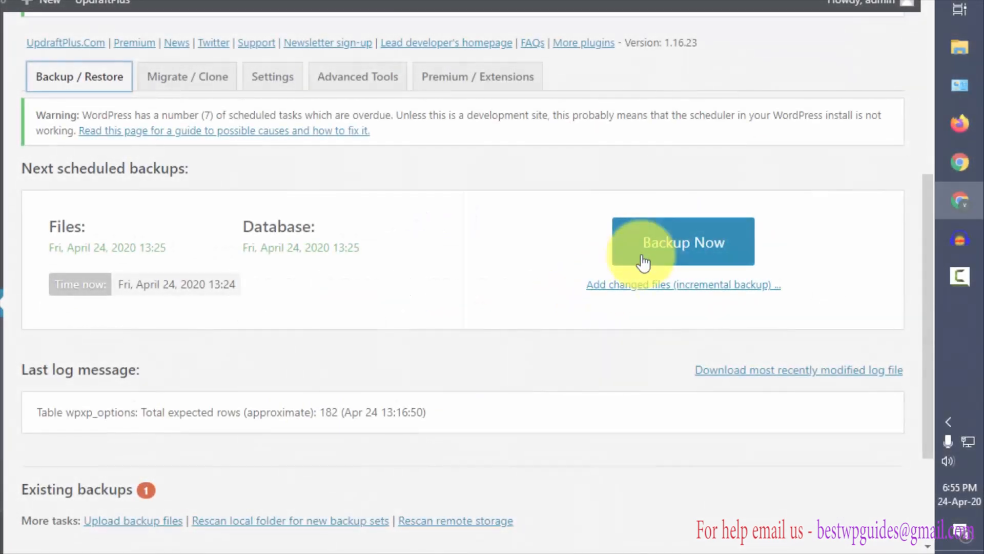
Run a new backup that includes the database and files and is sent to remote storage, and show the existing backups.
click(661, 249)
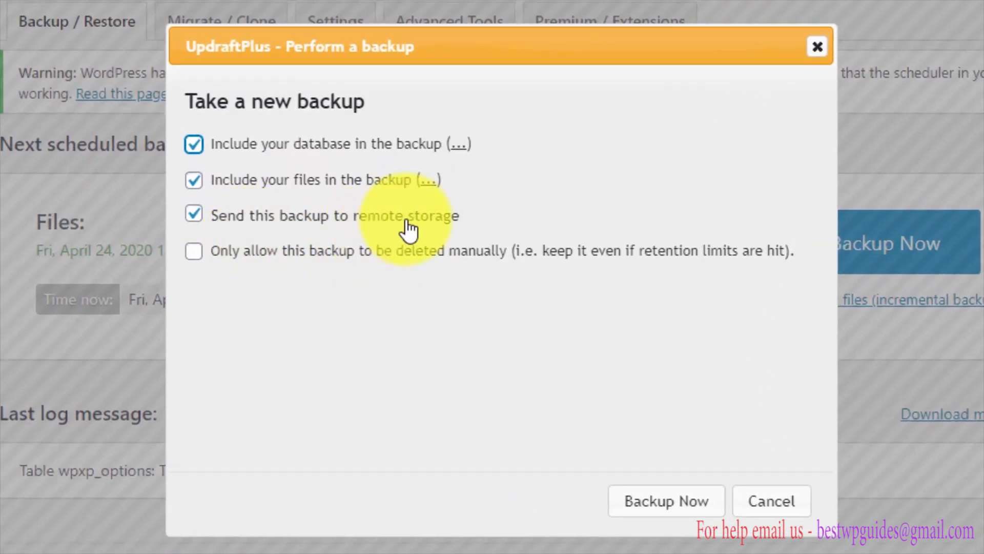
click(671, 505)
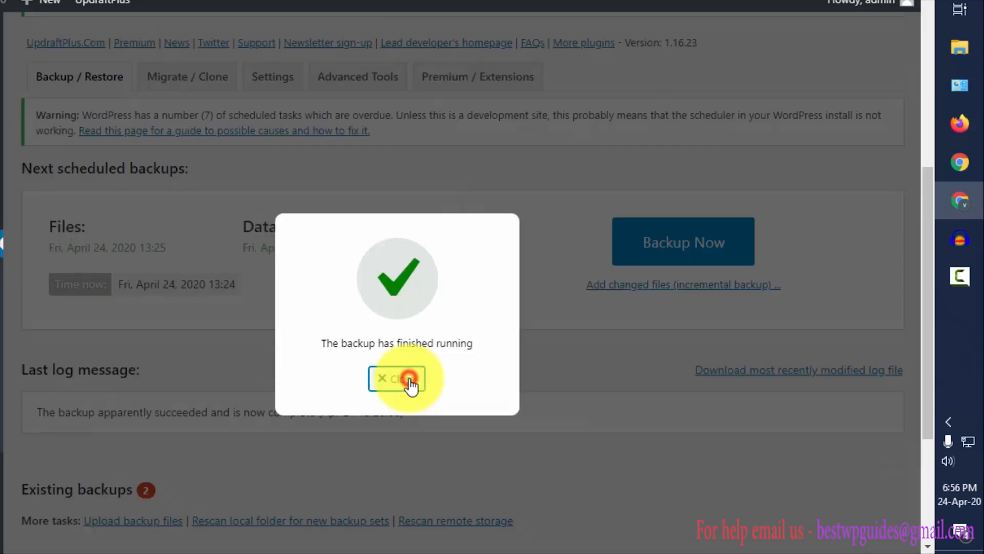
click(407, 379)
scroll(564, 345, down, 4)
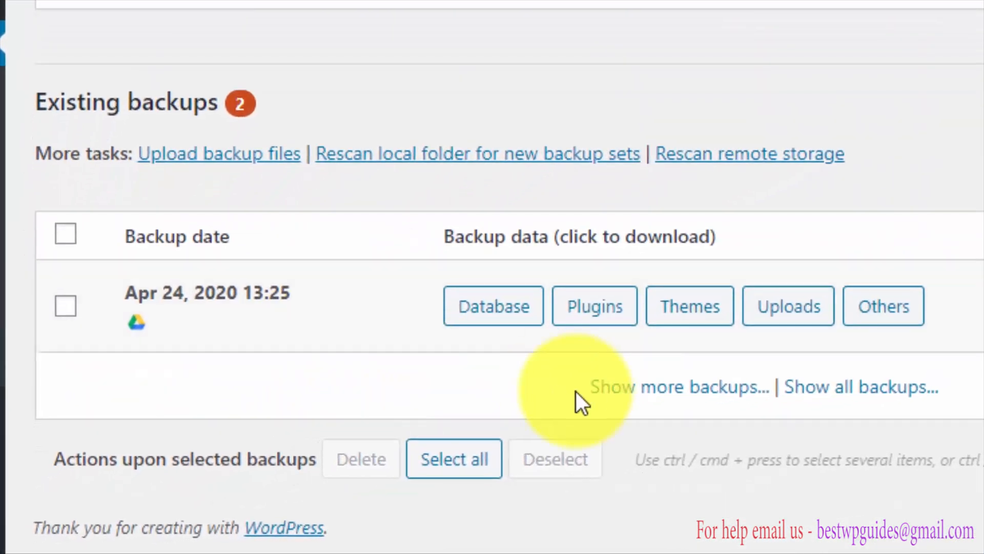
Expand the existing backups list to show all backups and their available actions.
click(808, 392)
scroll(333, 199, down, 1)
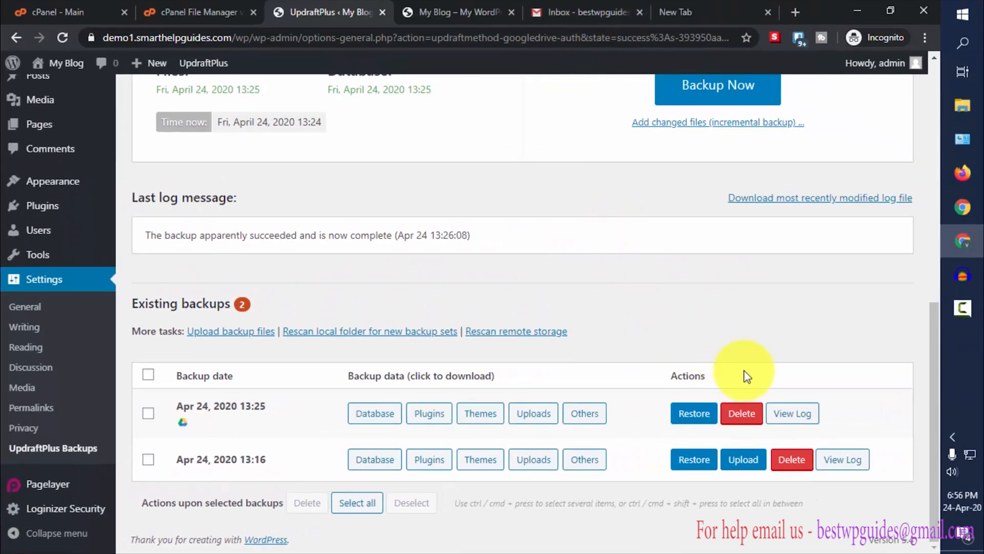
Load google.com/drive in the empty browser tab and enter the personal Google Drive.
click(701, 6)
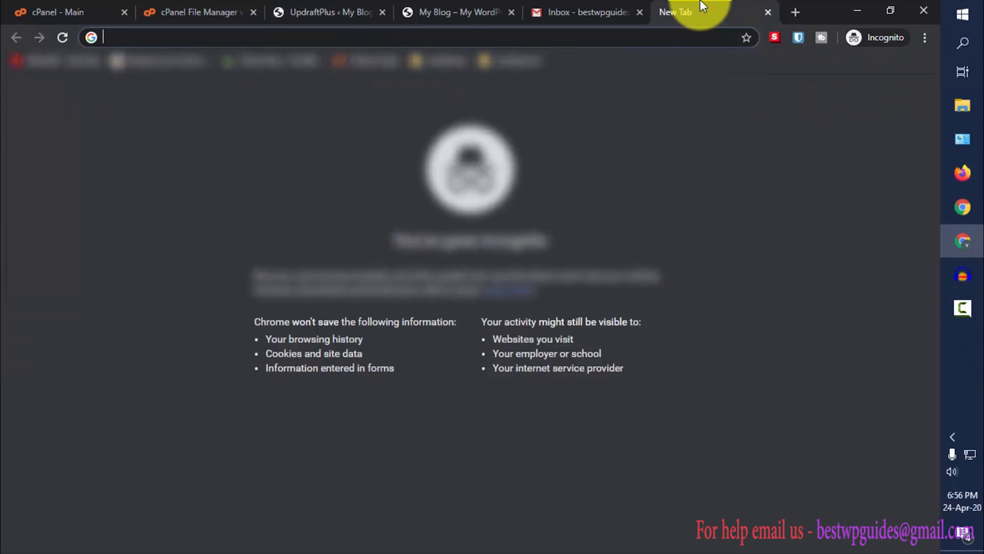
text(goo)
key(End)
key(BackSpace)
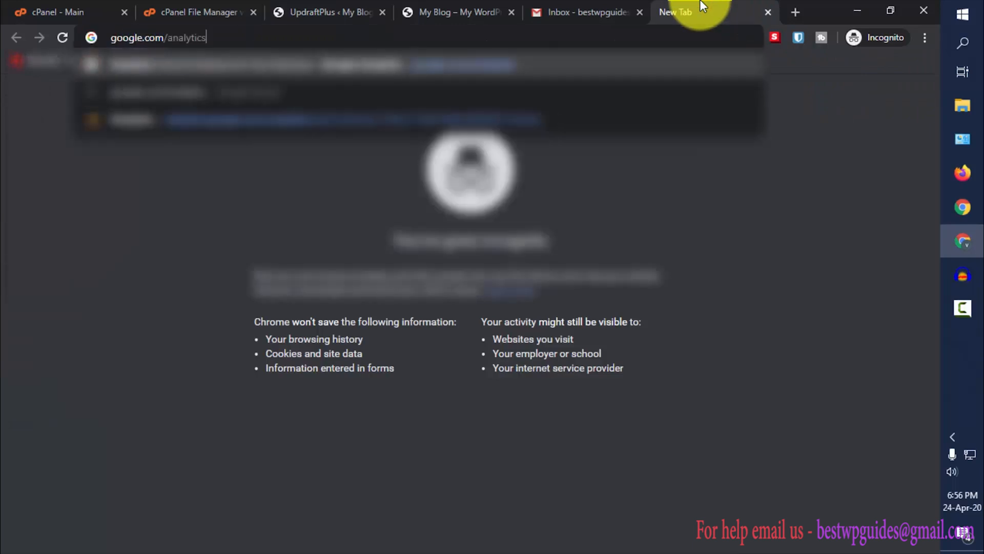
key(BackSpace)
key(BackSpace)
key(BackSpace)
key(BackSpace)
key(BackSpace)
key(BackSpace)
key(BackSpace)
key(BackSpace)
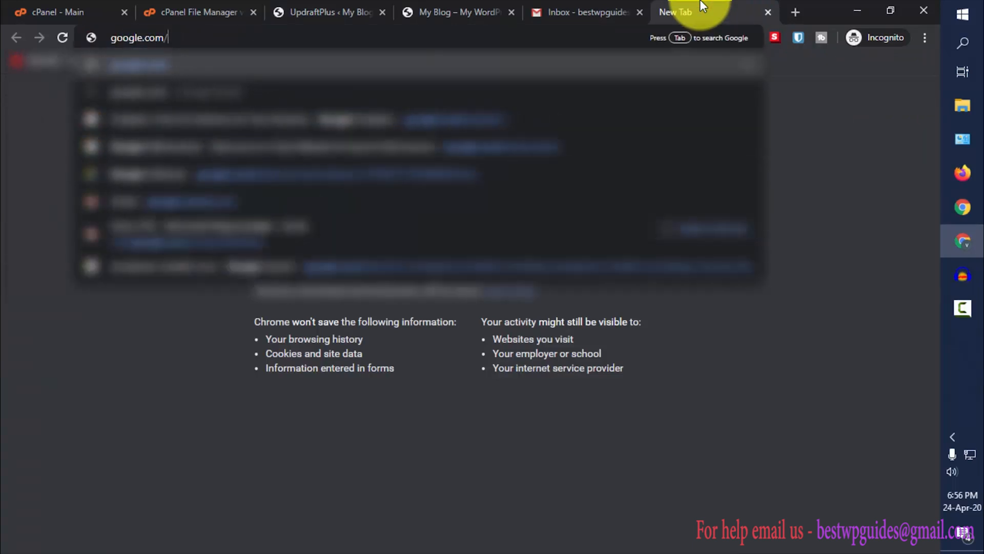
text(driv)
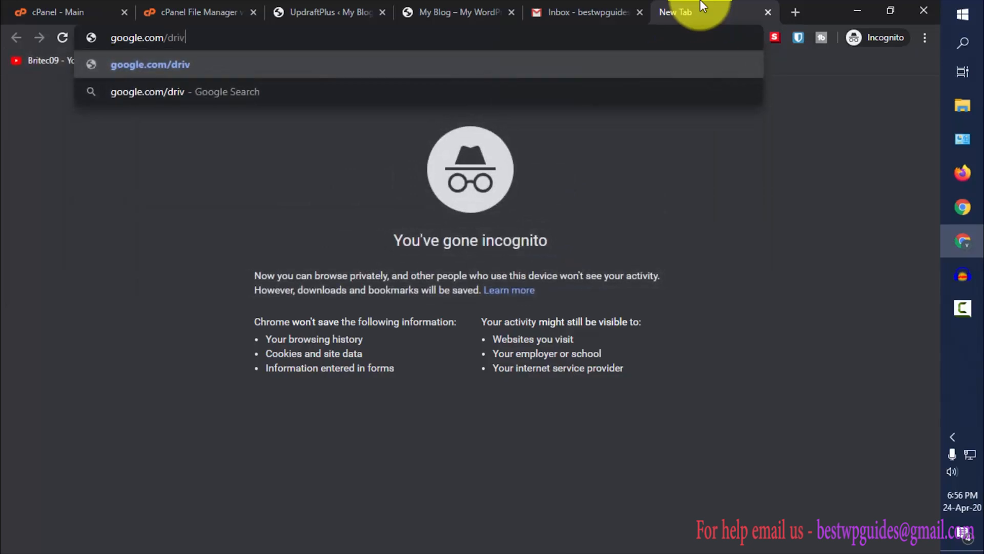
text(e)
key(Return)
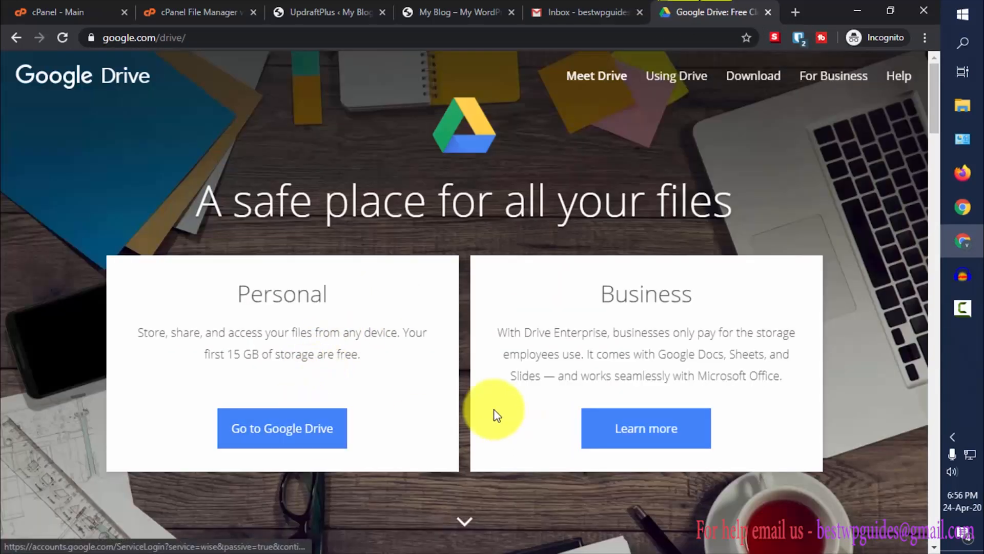
click(236, 416)
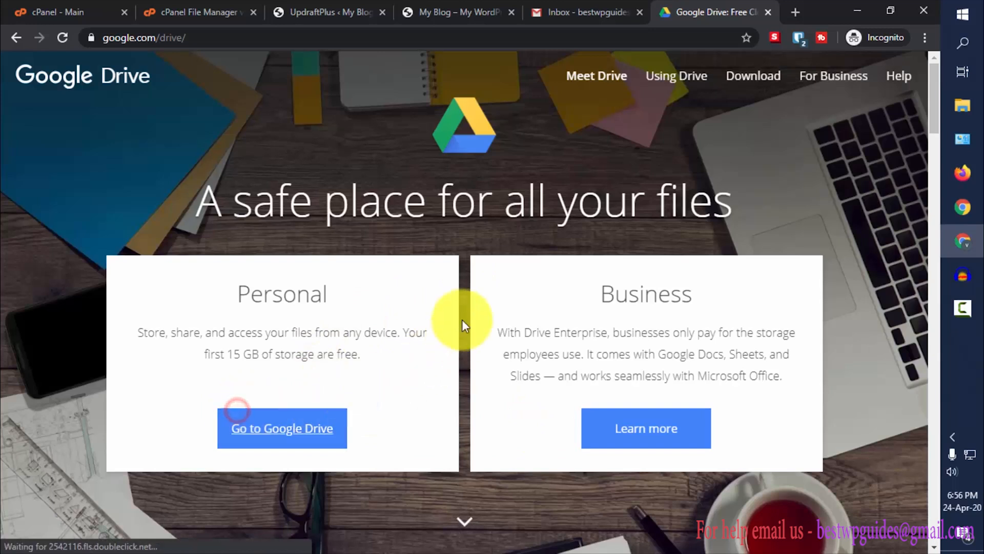
Open the UpdraftPlus folder in My Drive to check the backup files stored there.
click(299, 456)
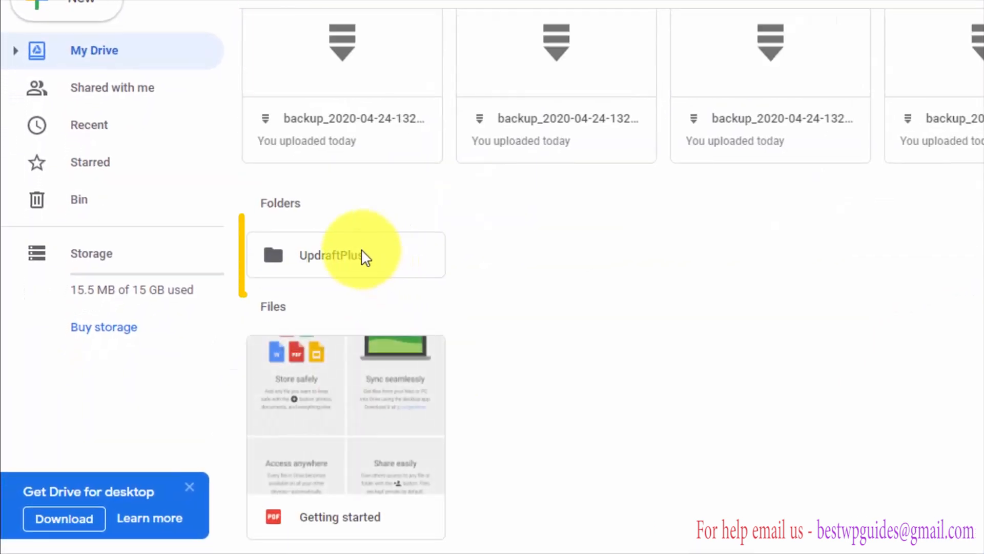
double_click(356, 250)
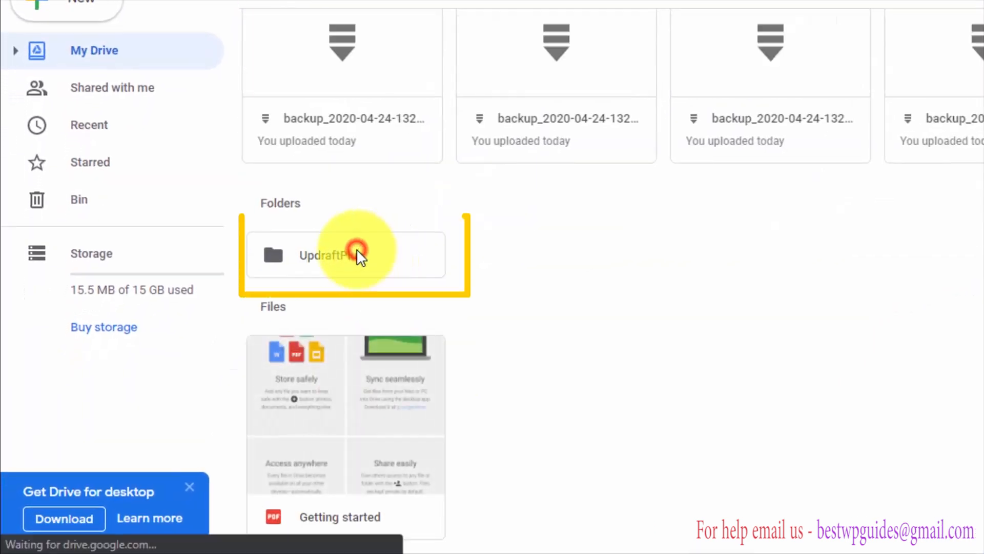
double_click(316, 258)
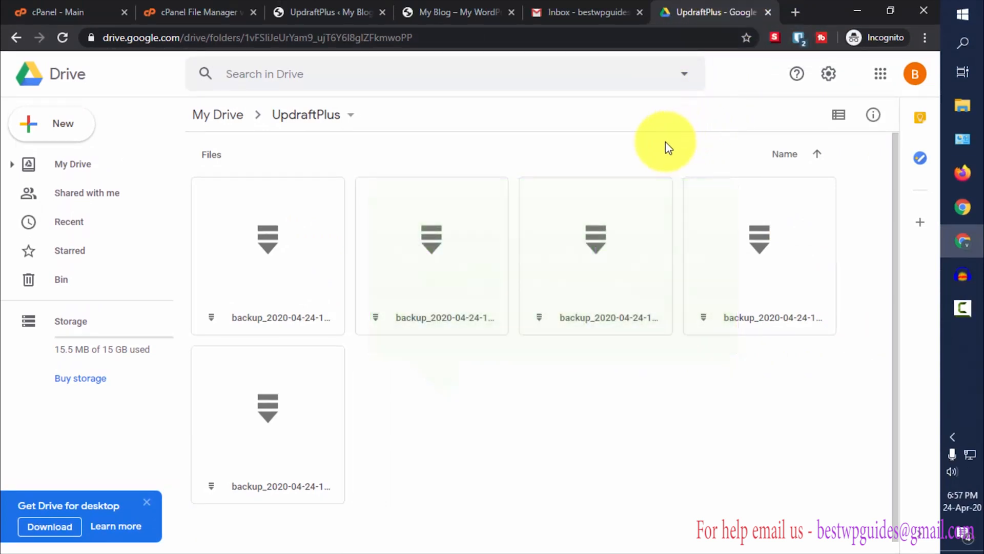
Close the Google Drive page and return to the UpdraftPlus backups page in WordPress.
click(767, 13)
click(528, 7)
click(405, 12)
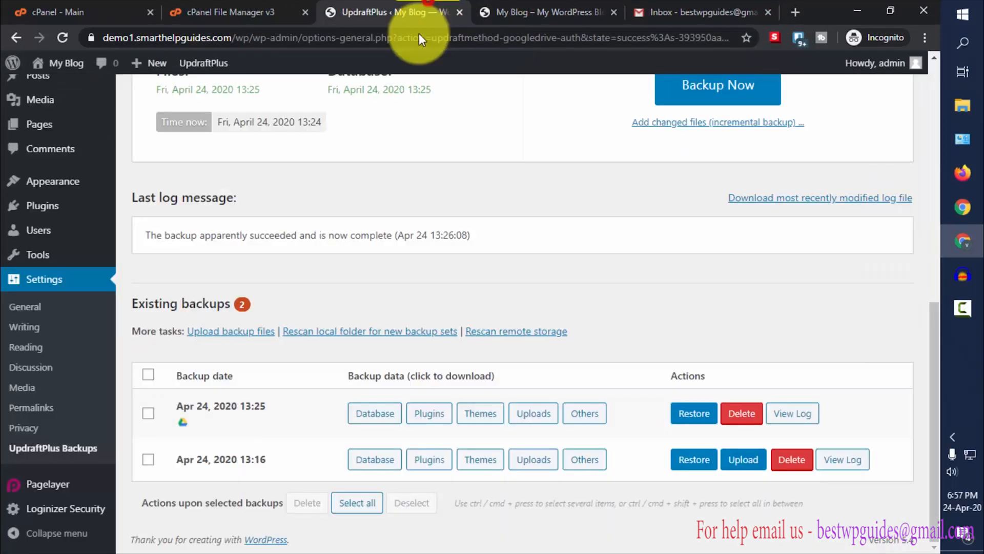